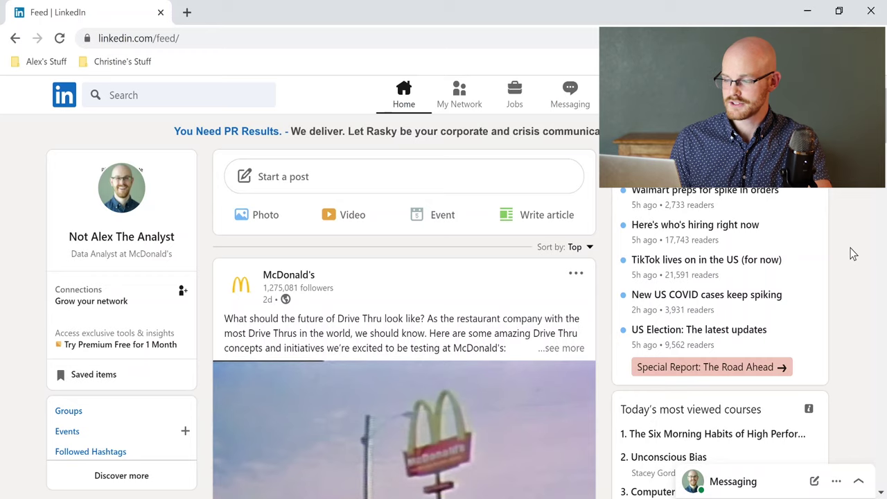
- Search the job listings for Data Analyst positions in Chicago, Illinois, United States
click(509, 111)
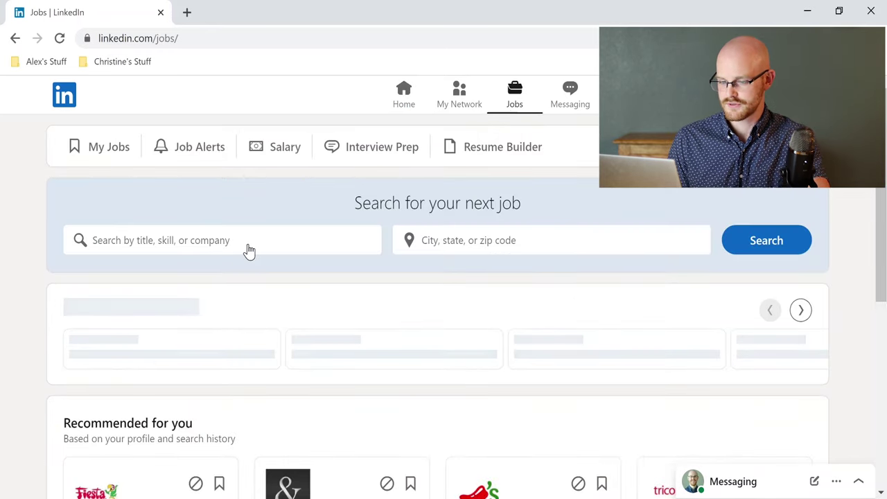
click(248, 246)
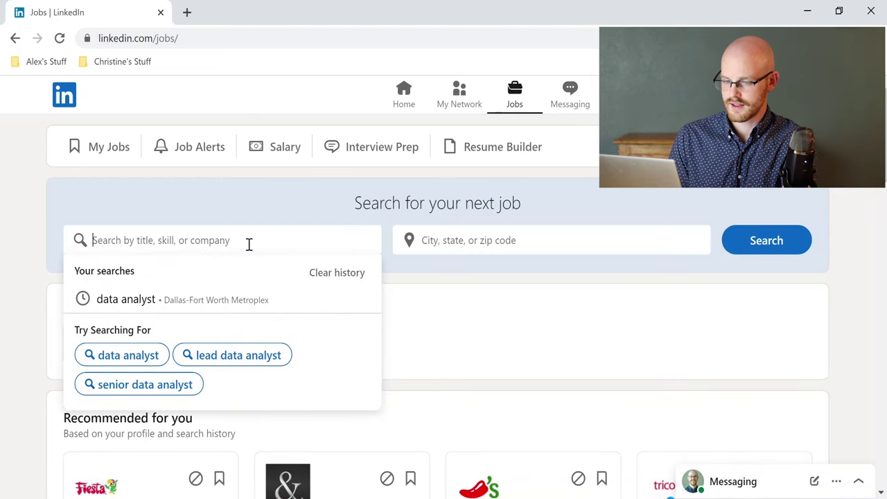
text(Data Analyst)
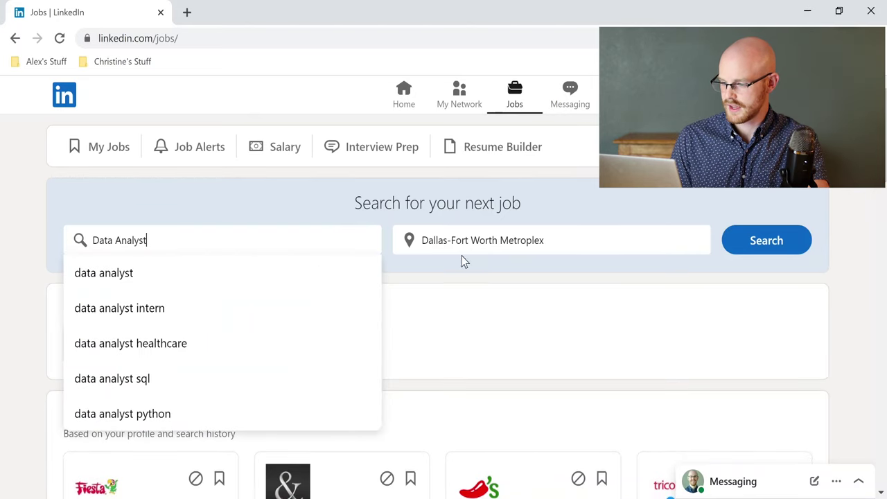
drag(608, 242, 387, 230)
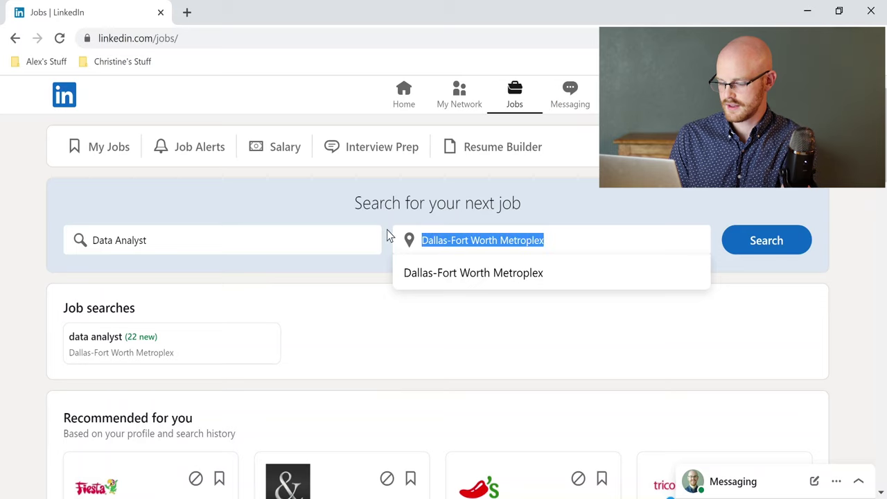
text(Chica)
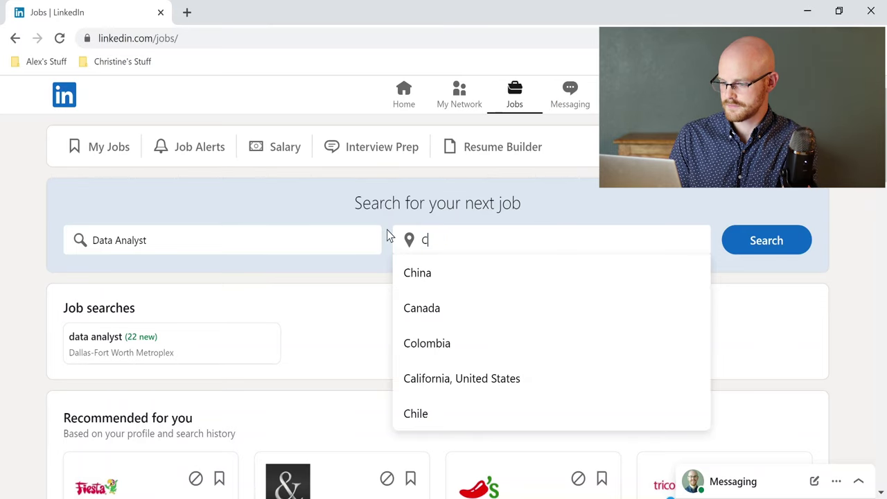
click(504, 274)
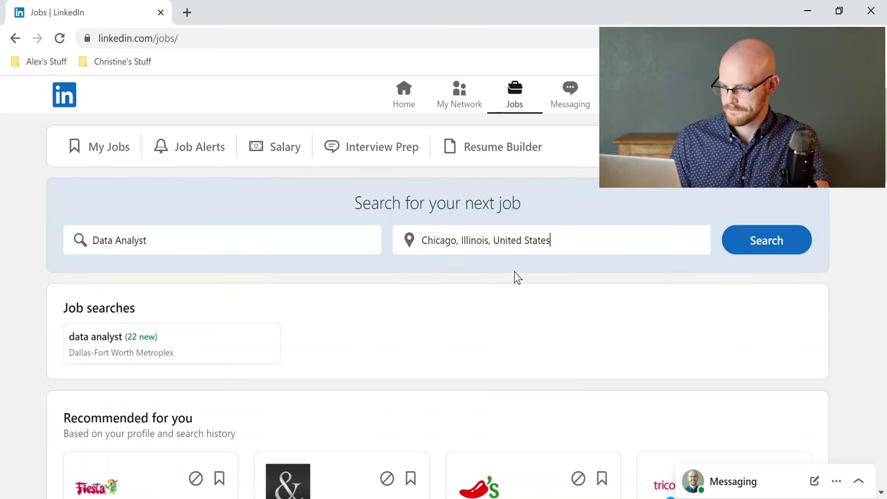
click(759, 240)
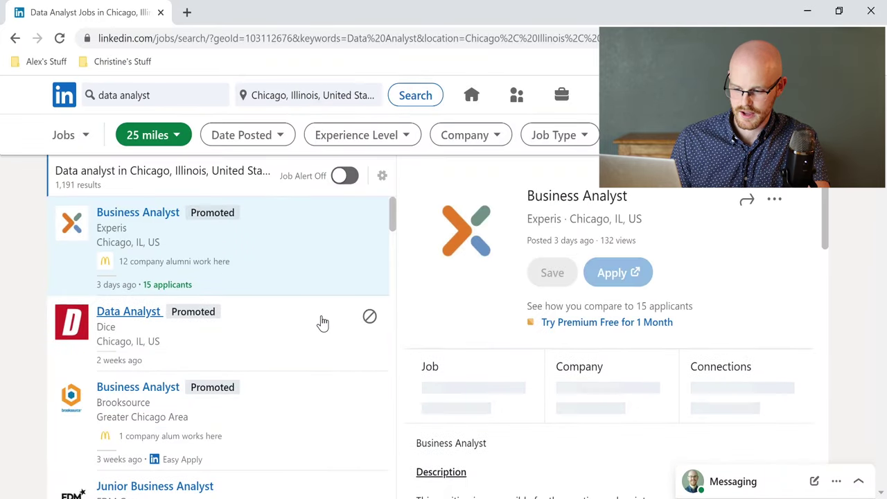
- Open the Data Analyst posting from Dice and read through its description and requirements
click(308, 323)
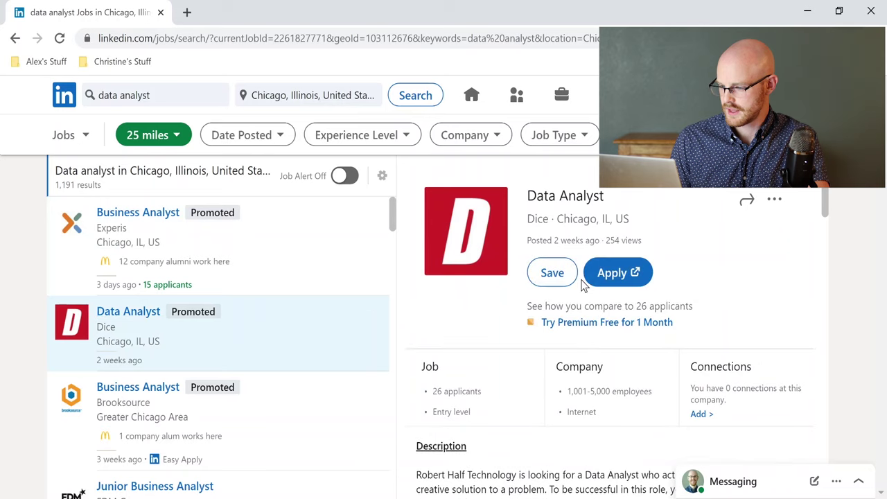
scroll(489, 314, down, 2)
scroll(489, 314, down, 3)
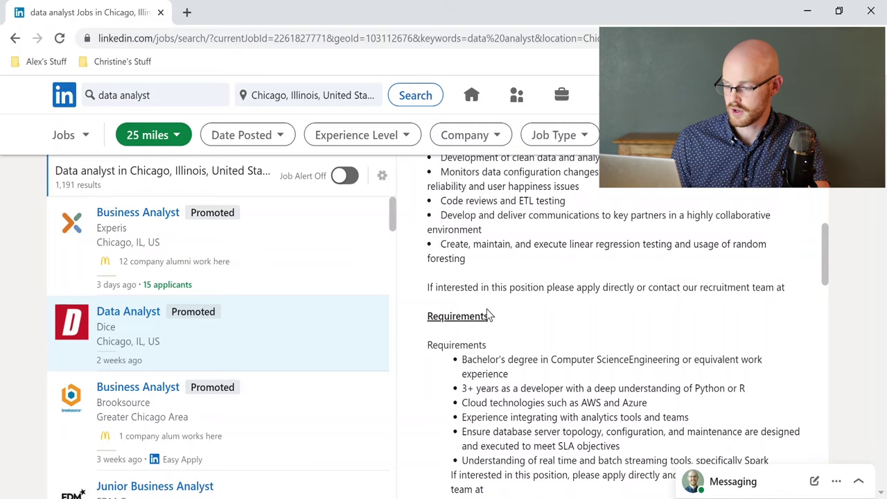
scroll(552, 288, up, 5)
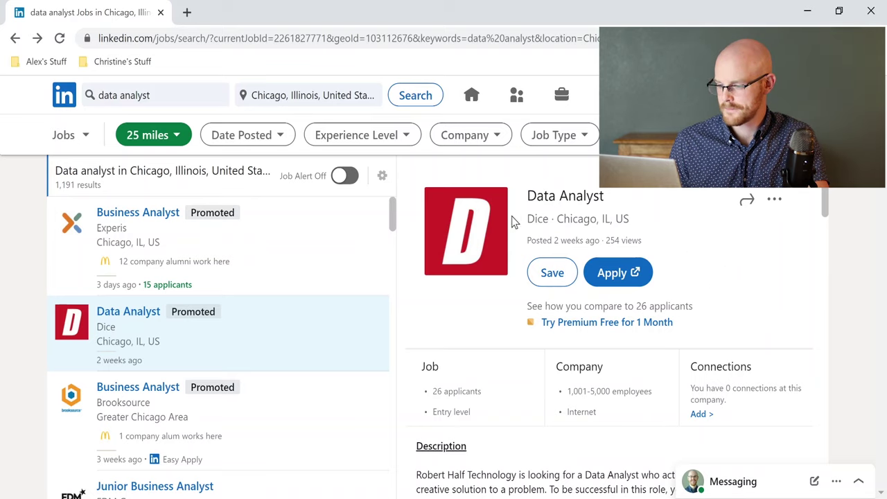
- Go from the job posting to Dice's company page and open its list of employees
click(469, 231)
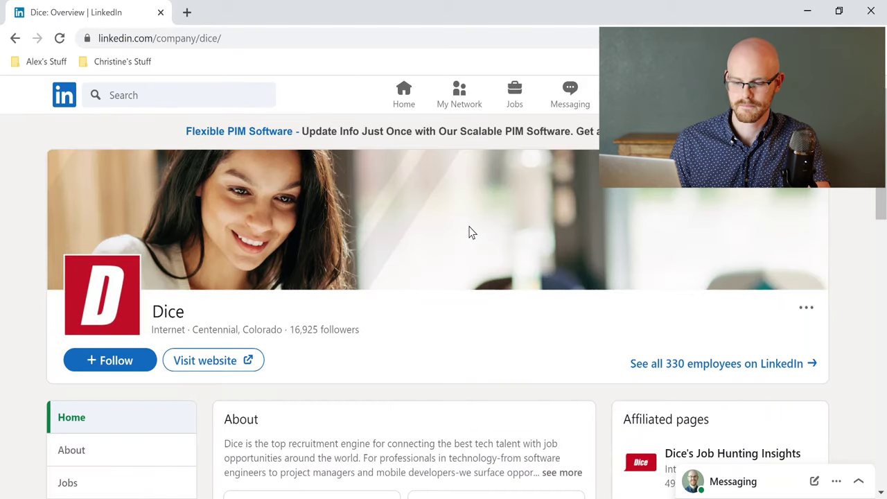
scroll(21, 252, down, 2)
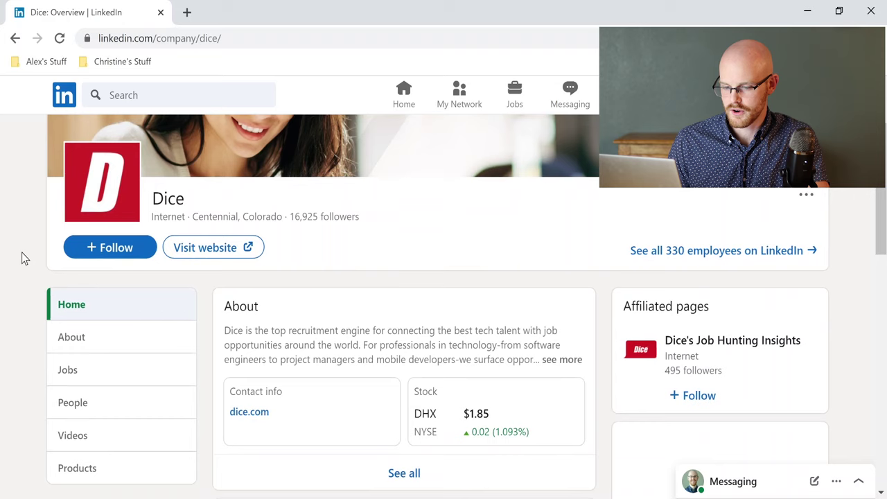
click(113, 386)
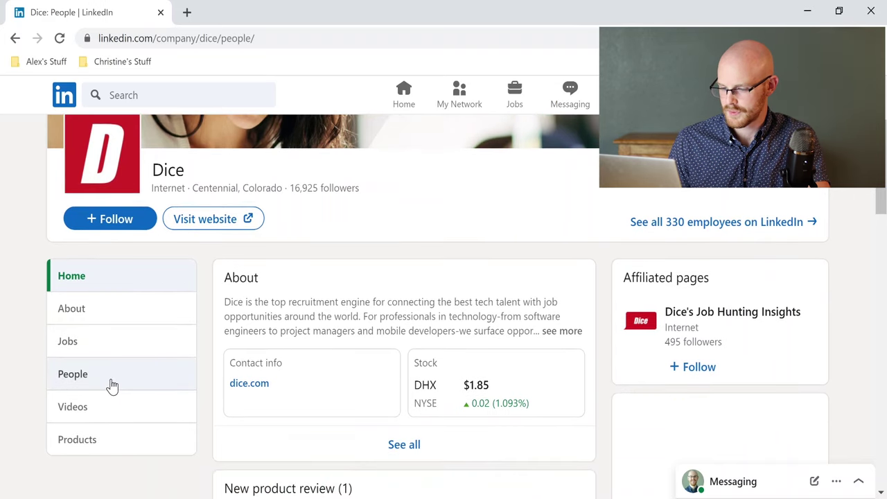
- Filter Dice's employees by the keyword Recruiter and look through the matches
click(392, 323)
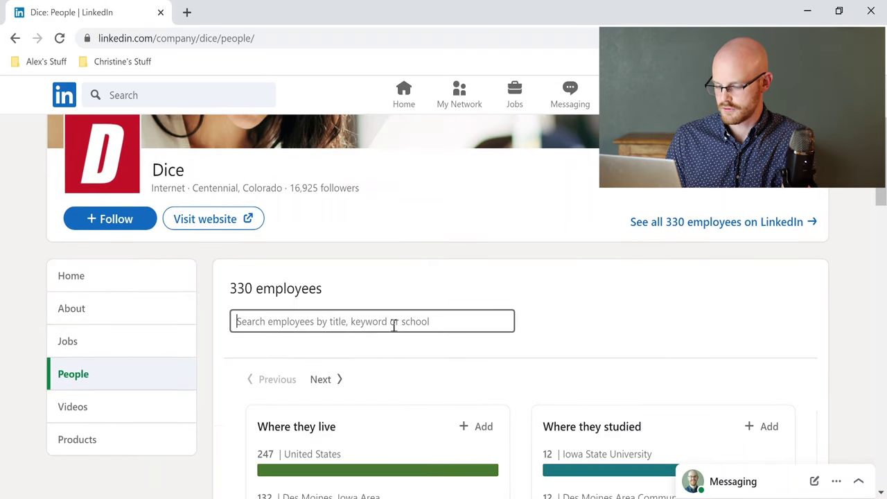
text(Recruiter)
key(Return)
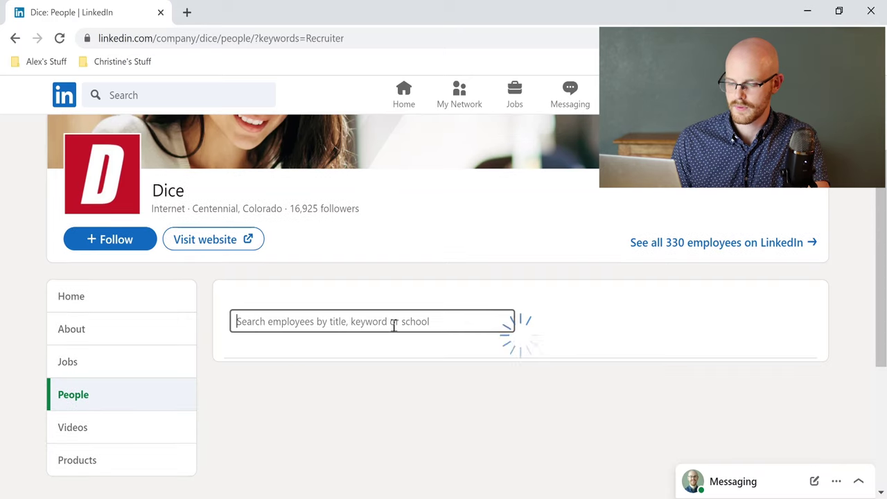
scroll(518, 288, down, 2)
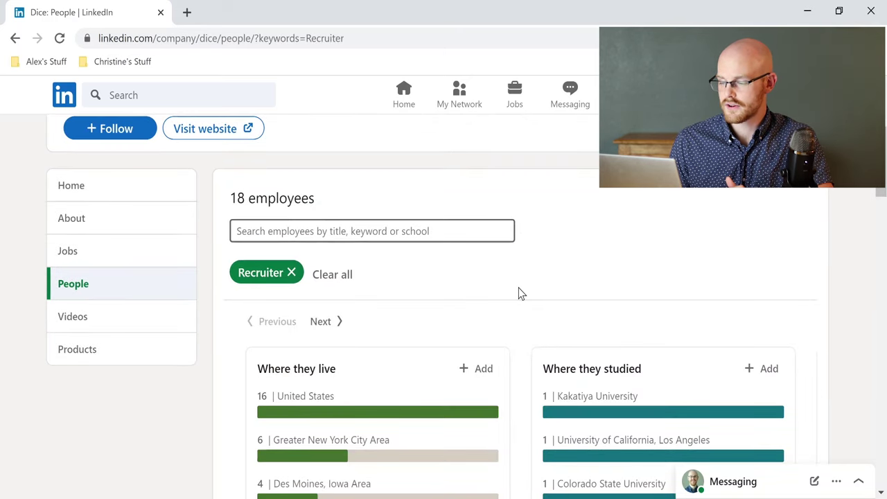
scroll(519, 288, down, 5)
scroll(519, 288, down, 5)
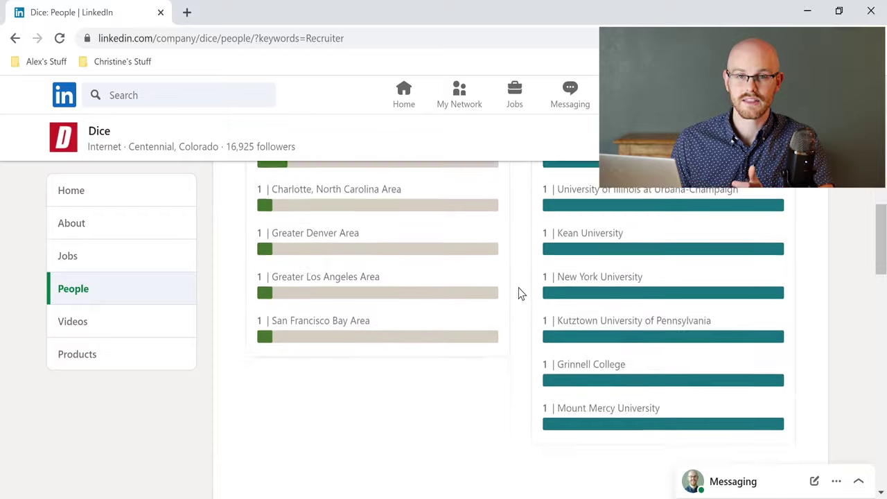
scroll(518, 288, down, 5)
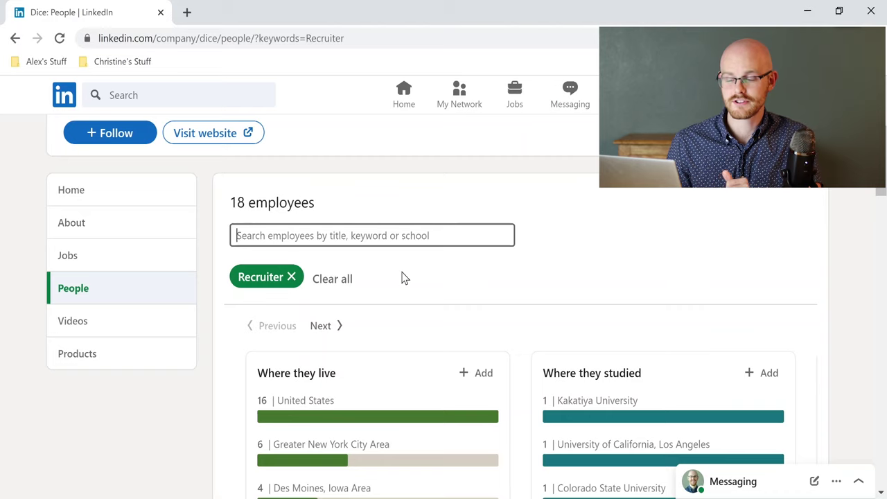
- Replace the Recruiter employee filter with Data Analyst and look through the matching employee cards
click(291, 276)
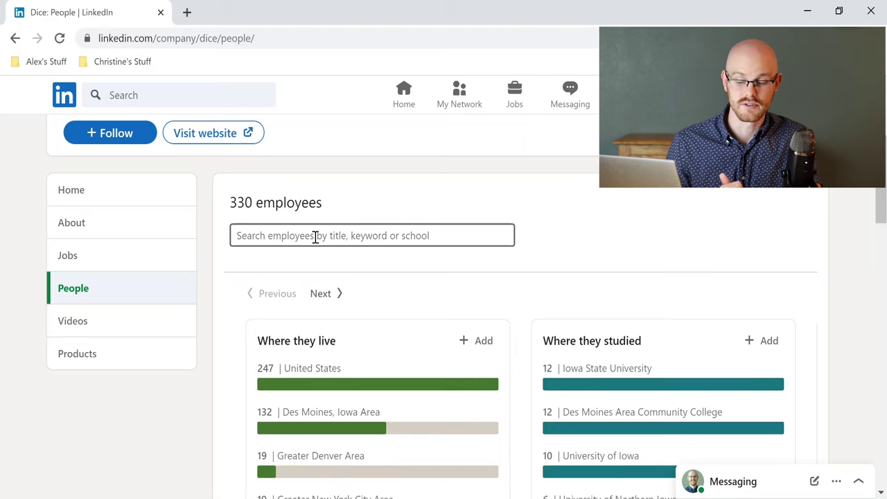
text(Data)
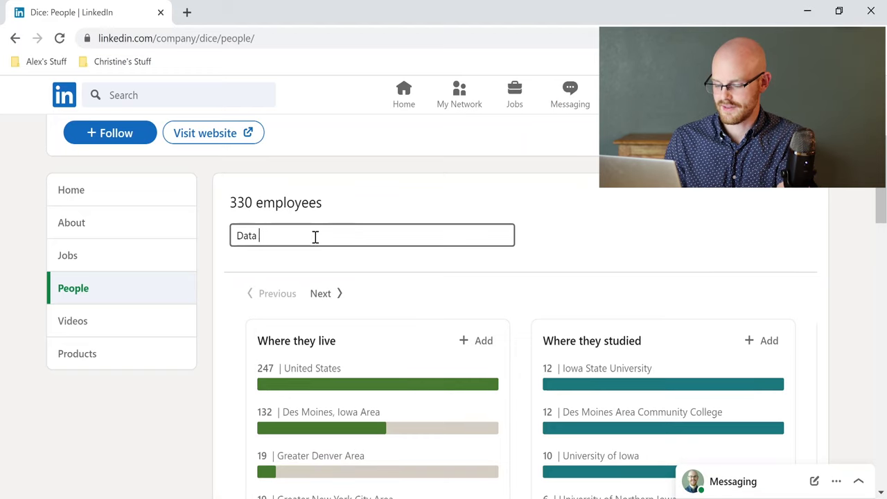
text(Analyst)
key(Return)
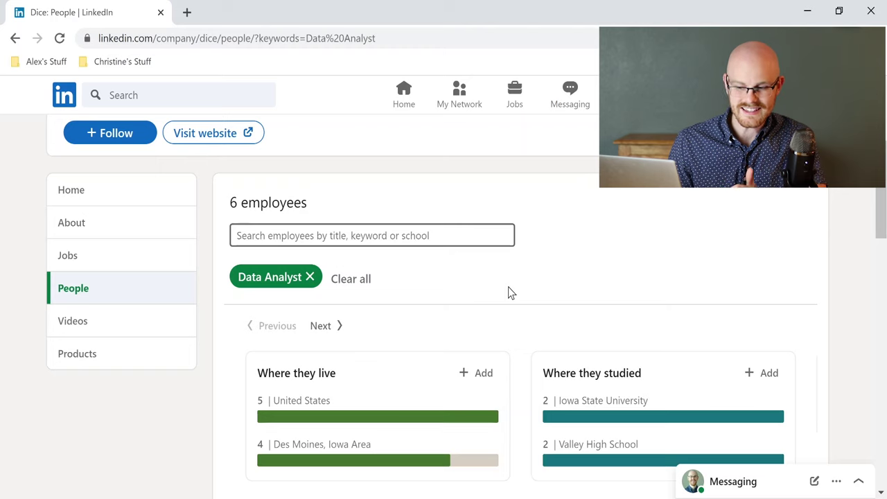
scroll(508, 293, down, 10)
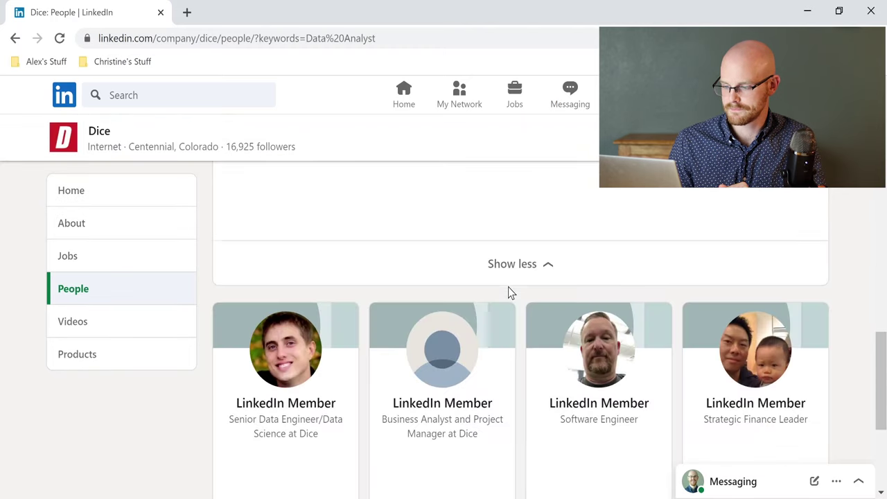
scroll(508, 292, down, 2)
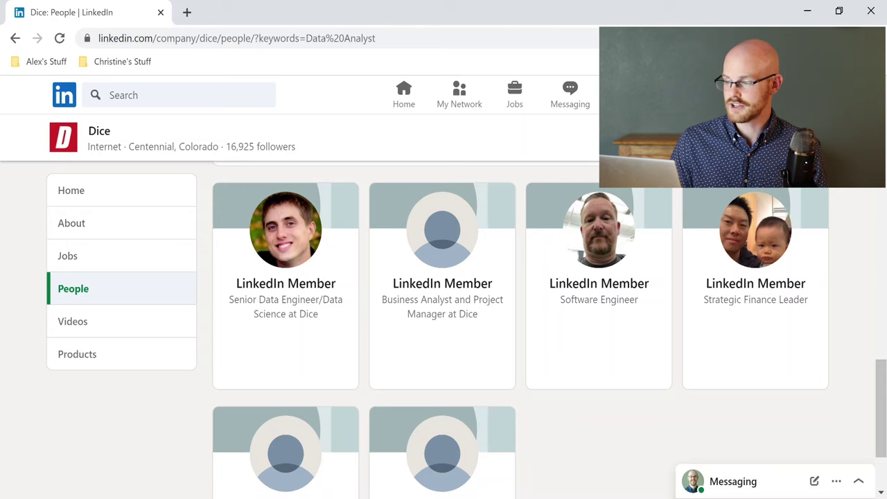
- From your own profile, start the open-to-work job preferences and add Business Analyst as a job title
click(643, 186)
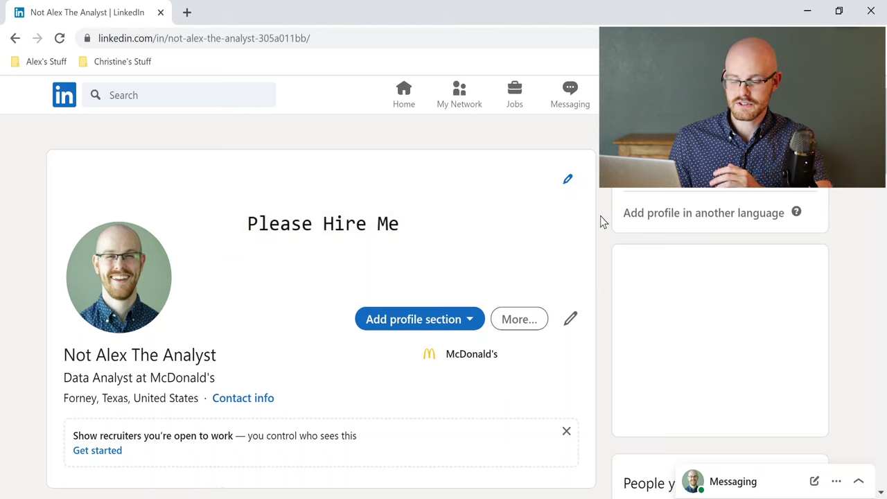
click(169, 449)
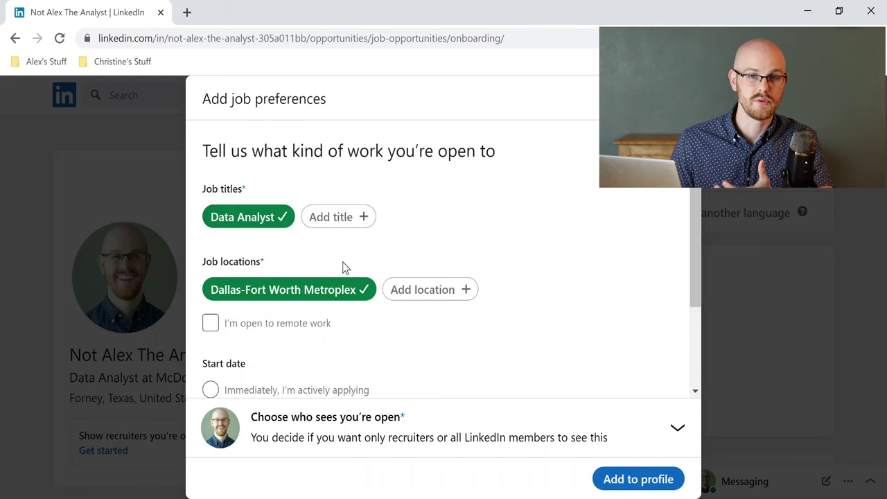
click(356, 218)
text(business ana)
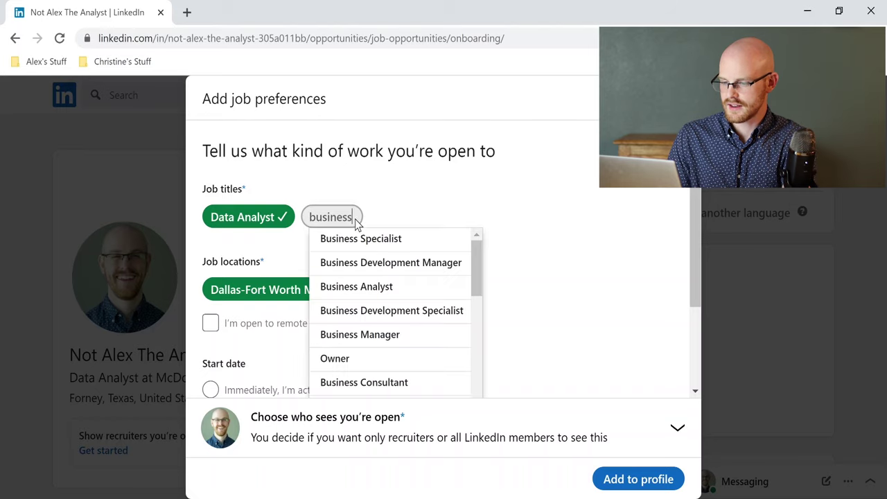
click(359, 239)
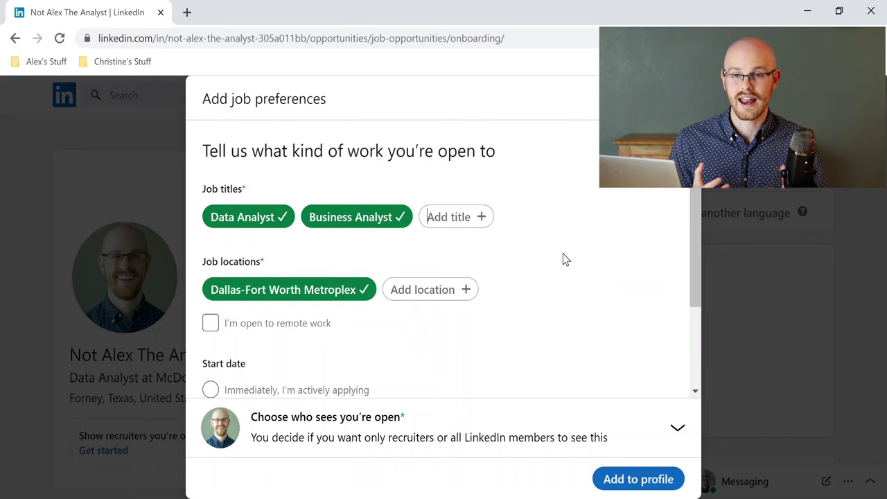
- Set the start date to immediately, choose Full-time and Contract as job types, and add the preferences to the profile
scroll(562, 260, down, 3)
click(388, 267)
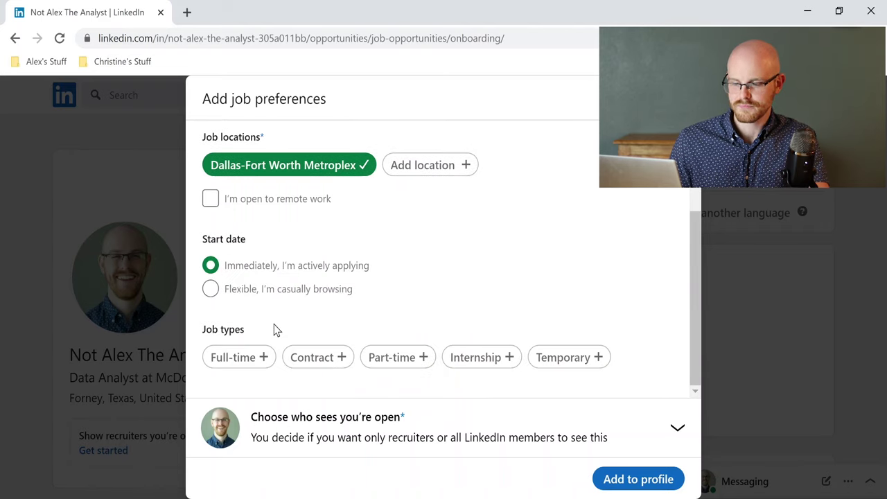
click(243, 360)
click(326, 361)
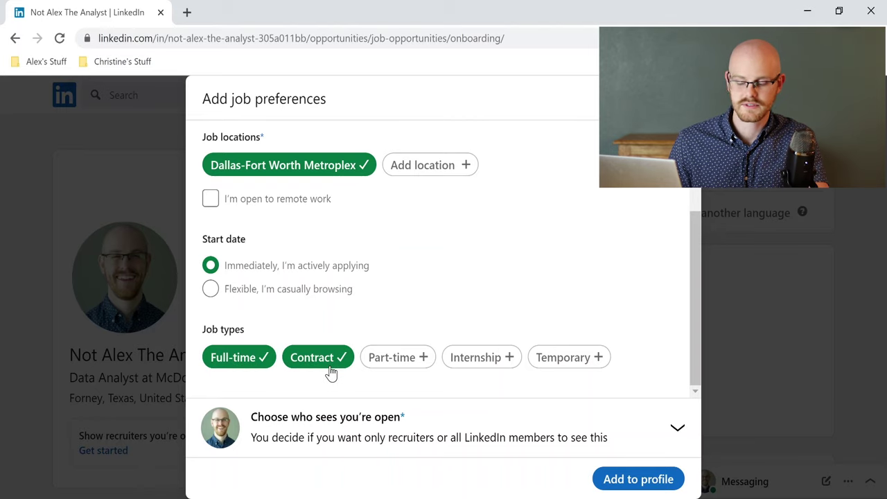
click(634, 479)
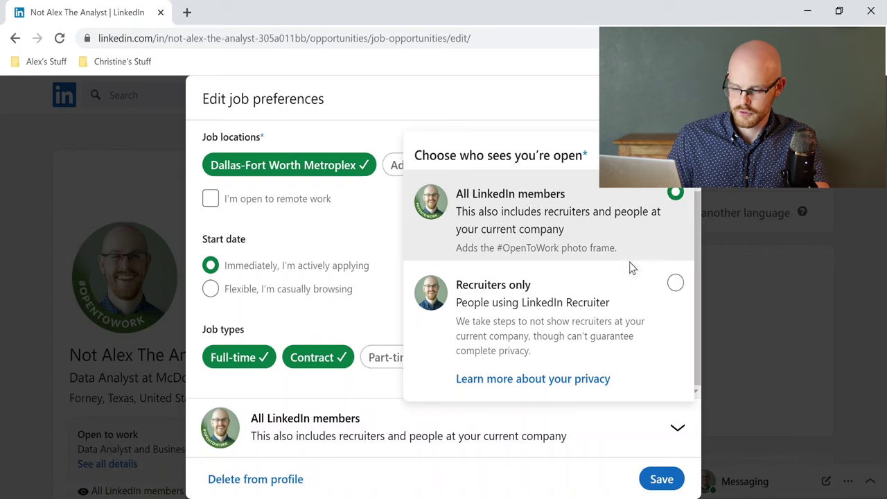
- Restrict the open-to-work visibility to recruiters only, save the preferences and dismiss the notification
click(676, 284)
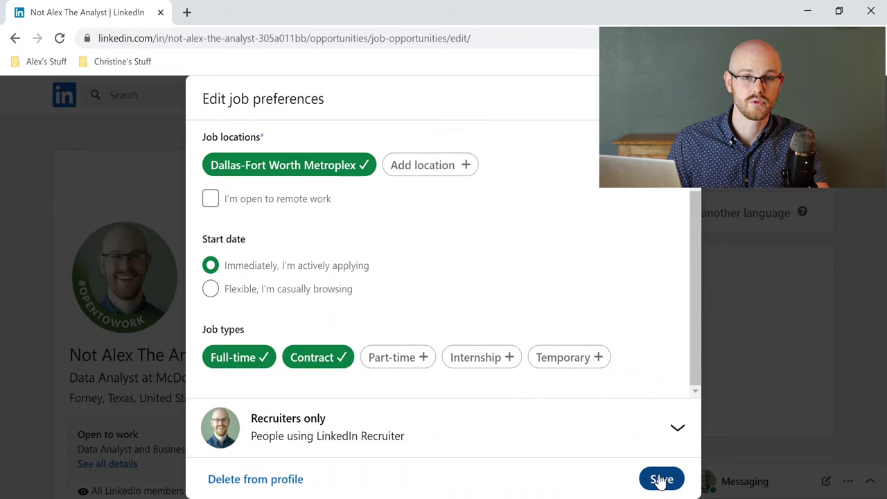
click(660, 479)
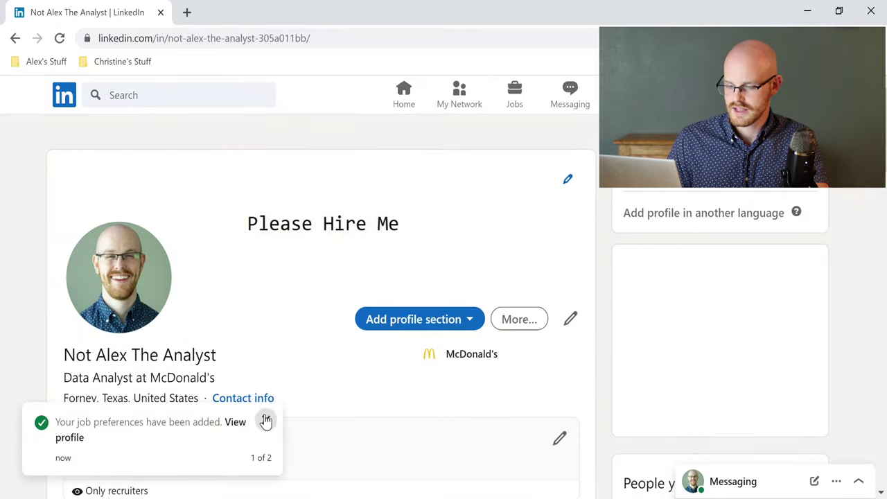
click(266, 420)
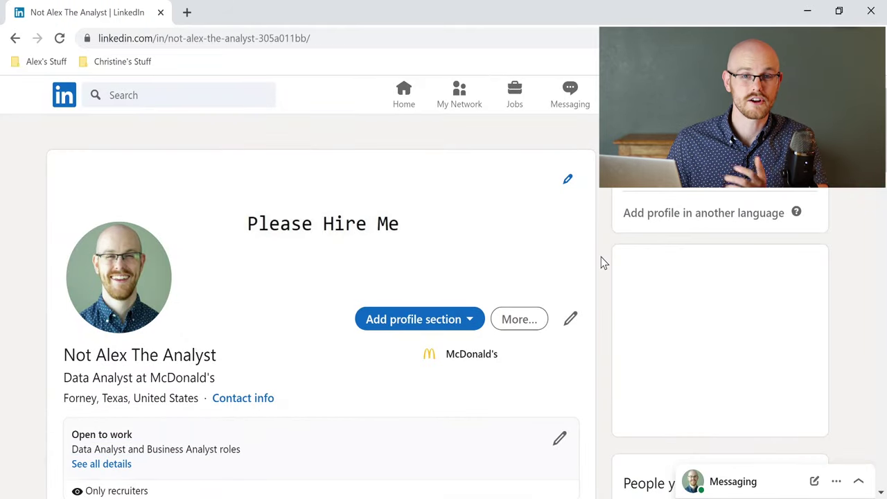
- Review the profile's open-to-work card and Experience section, and expand the full Skills & endorsements list
scroll(603, 262, down, 1)
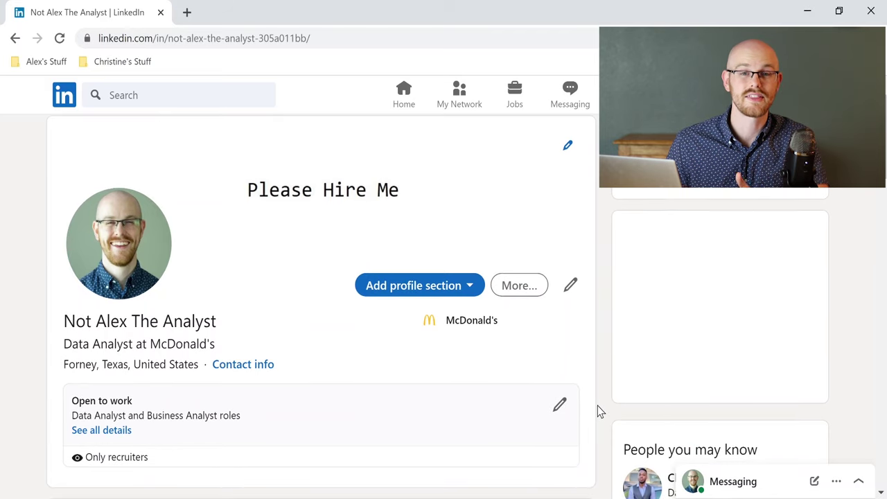
scroll(601, 235, up, 1)
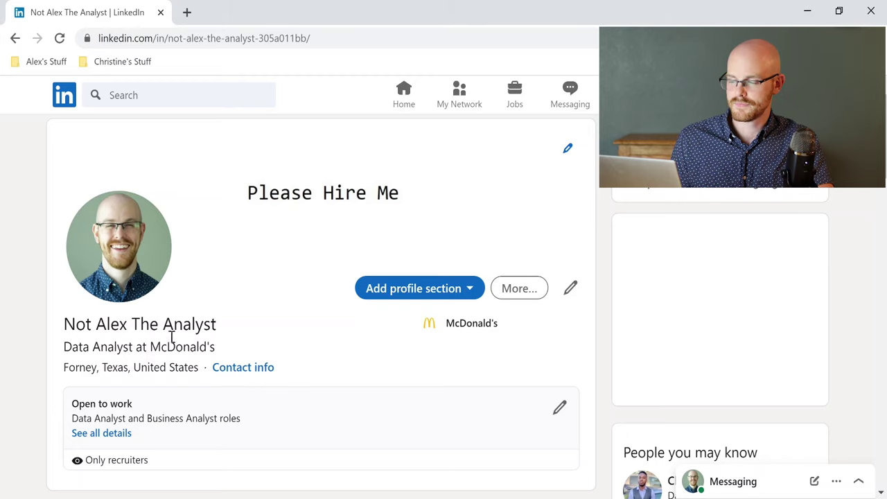
scroll(604, 267, down, 1)
scroll(604, 266, down, 10)
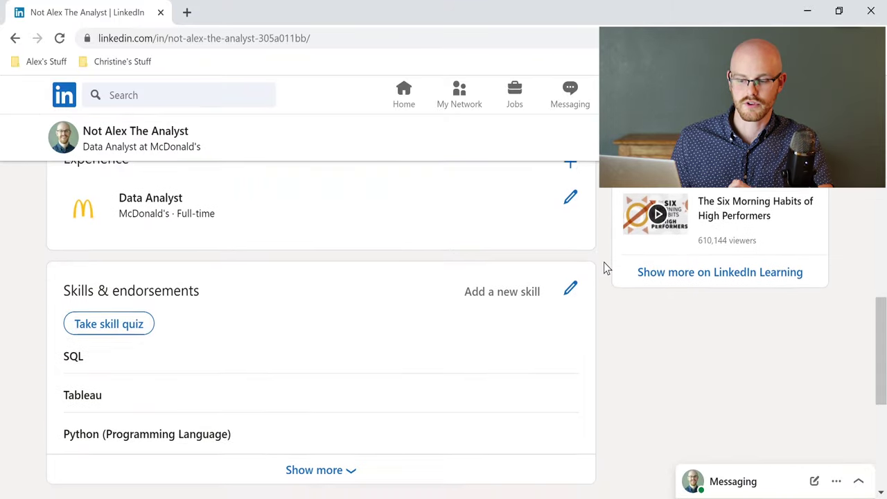
scroll(604, 263, up, 1)
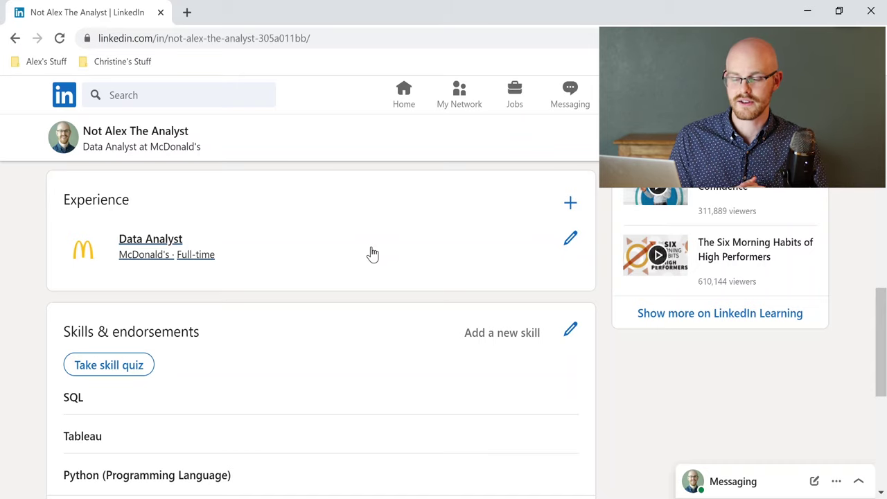
scroll(602, 261, down, 2)
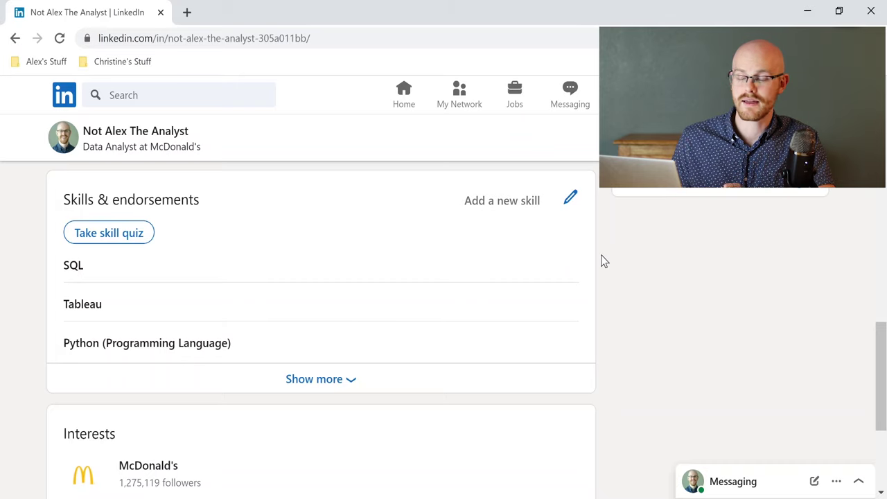
click(319, 379)
scroll(319, 378, up, 3)
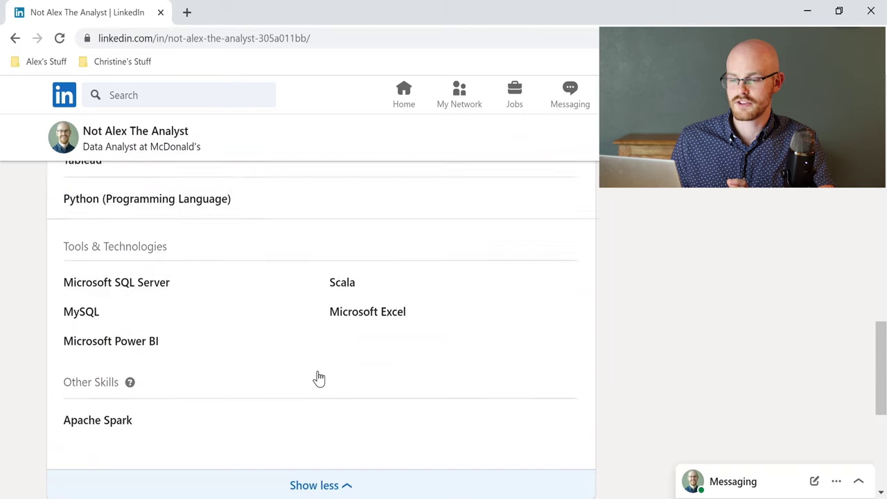